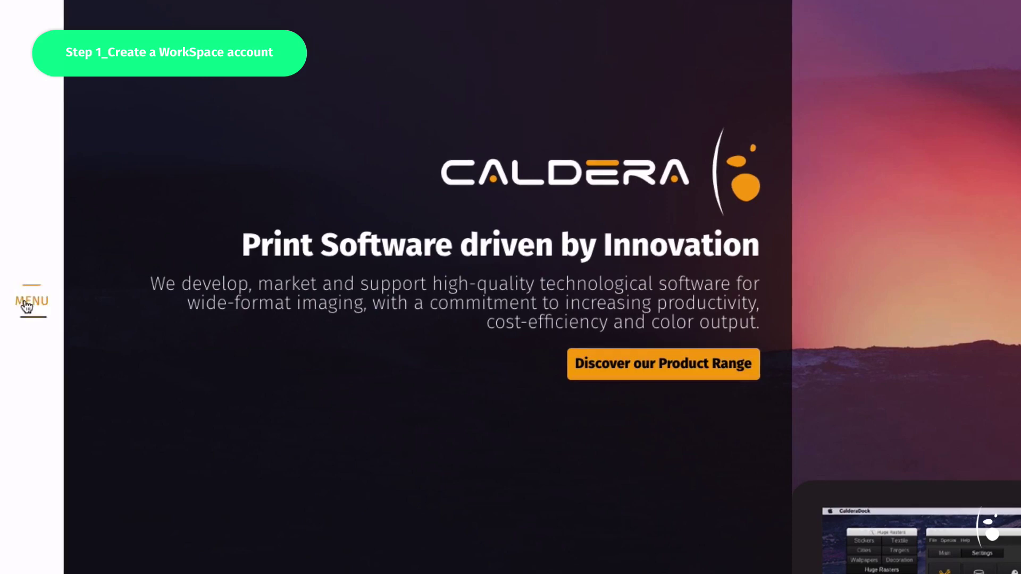
Register a new WorkSpace account from the site menu and open the 'Activate your account' email
{"action": "left_click", "coordinate": [31, 300]}
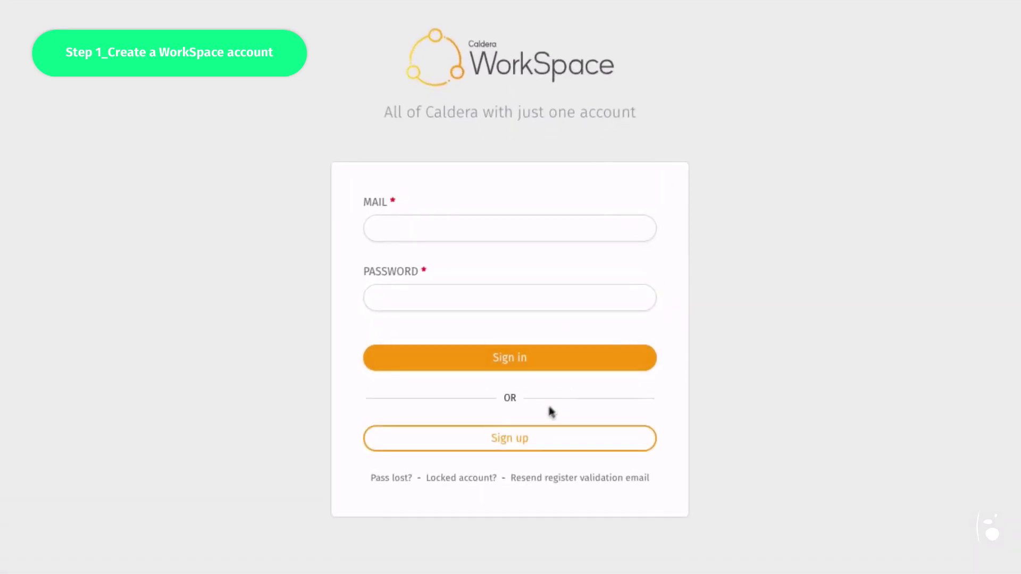
{"action": "left_click", "coordinate": [525, 439]}
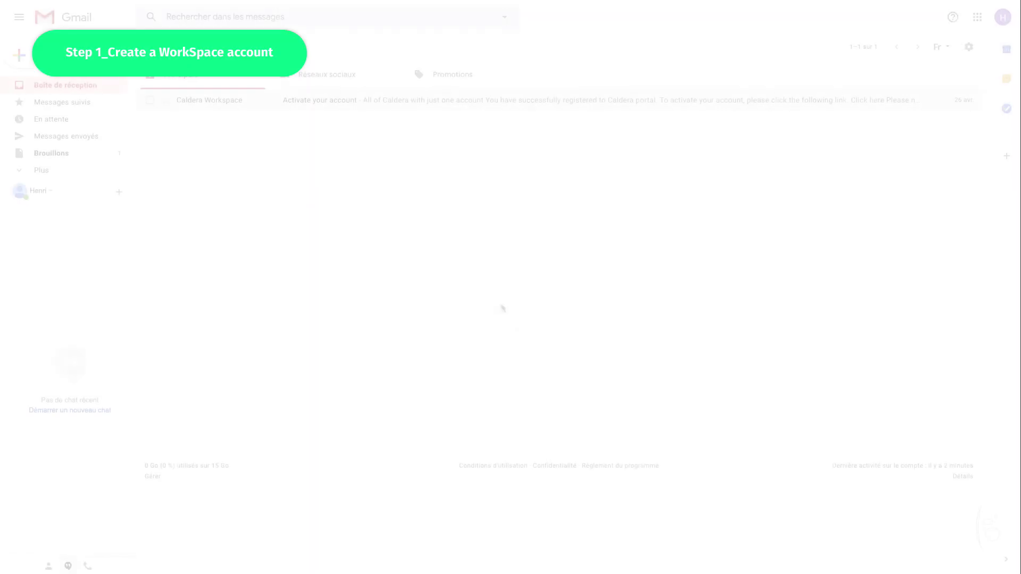
{"action": "left_click", "coordinate": [338, 106]}
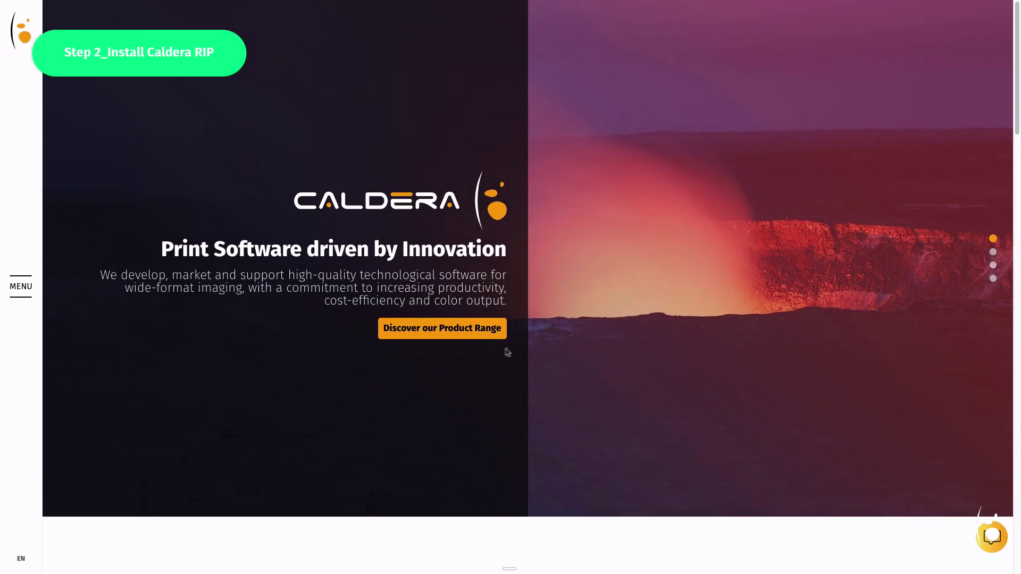
Use the site menu to go from the Caldera homepage to the WorkSpace sign-in page
{"action": "left_click", "coordinate": [27, 290]}
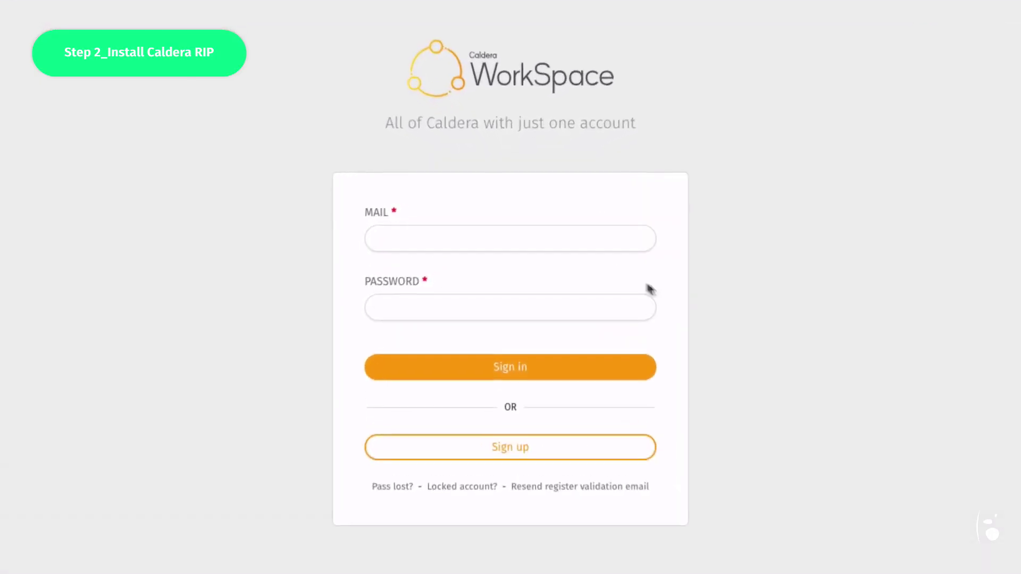
Sign in to Caldera WorkSpace with the account e-mail and password
{"action": "left_click", "coordinate": [578, 240]}
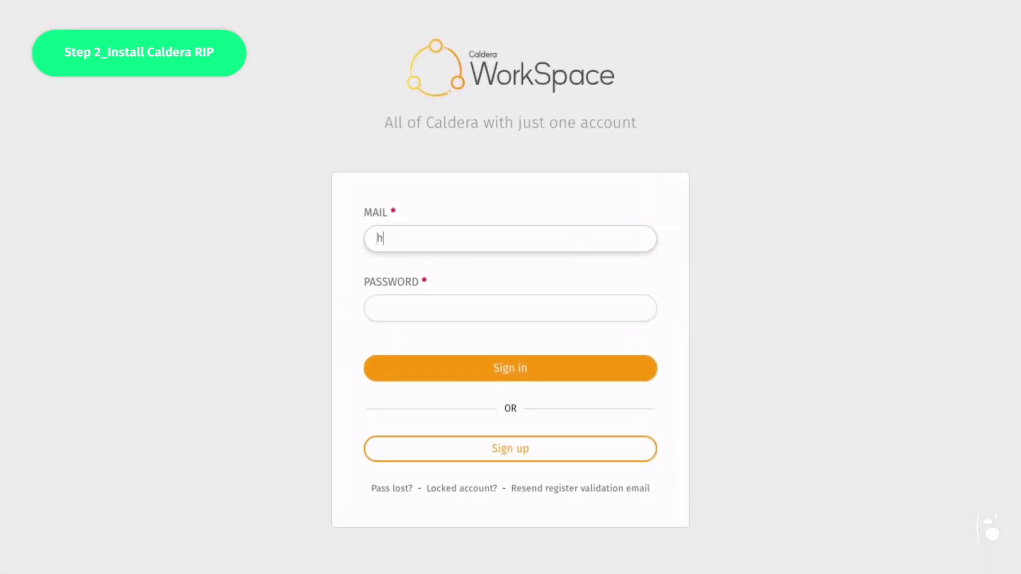
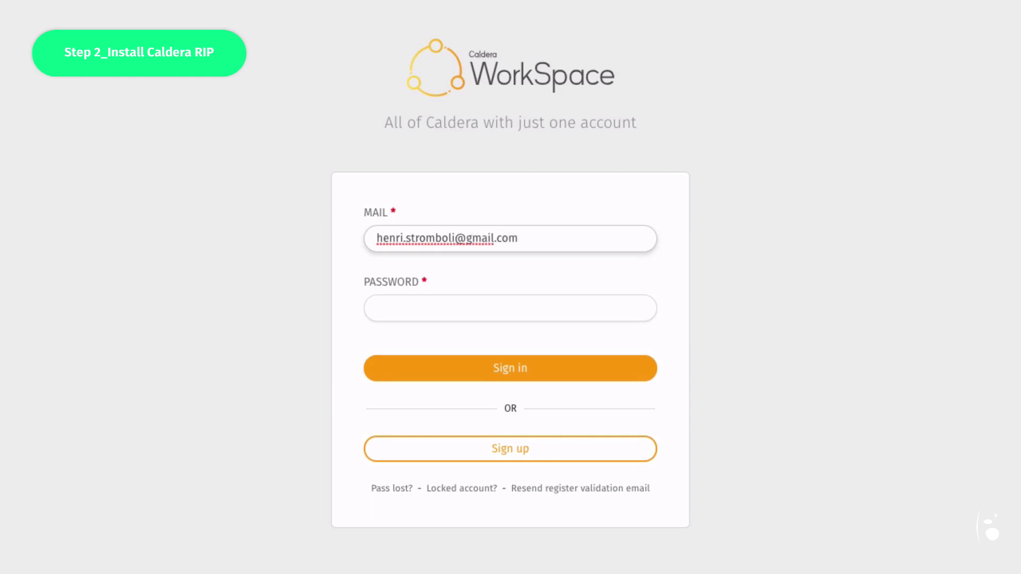
{"action": "left_click", "coordinate": [574, 301]}
{"action": "type", "text": "********"}
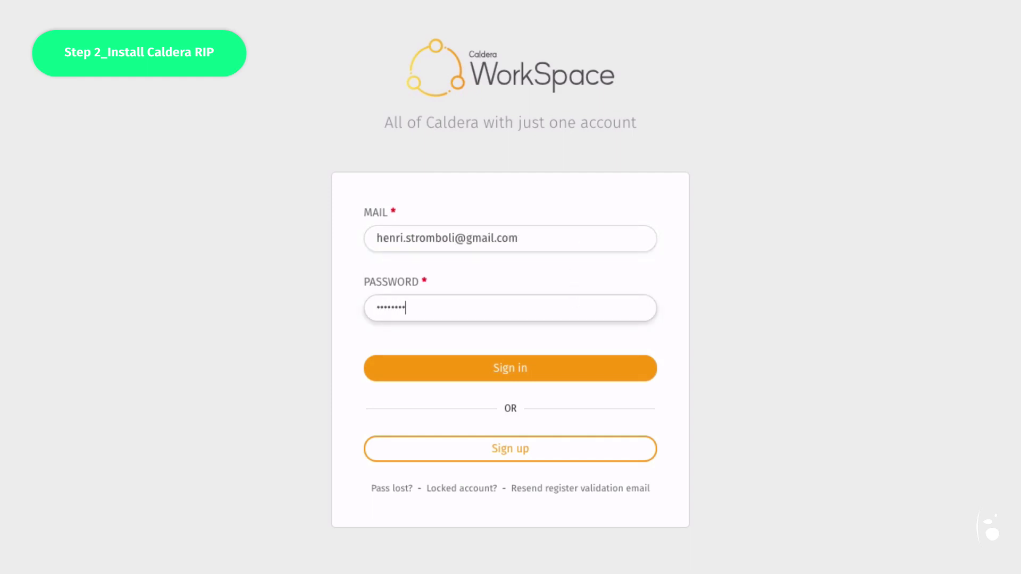
{"action": "left_click", "coordinate": [581, 373]}
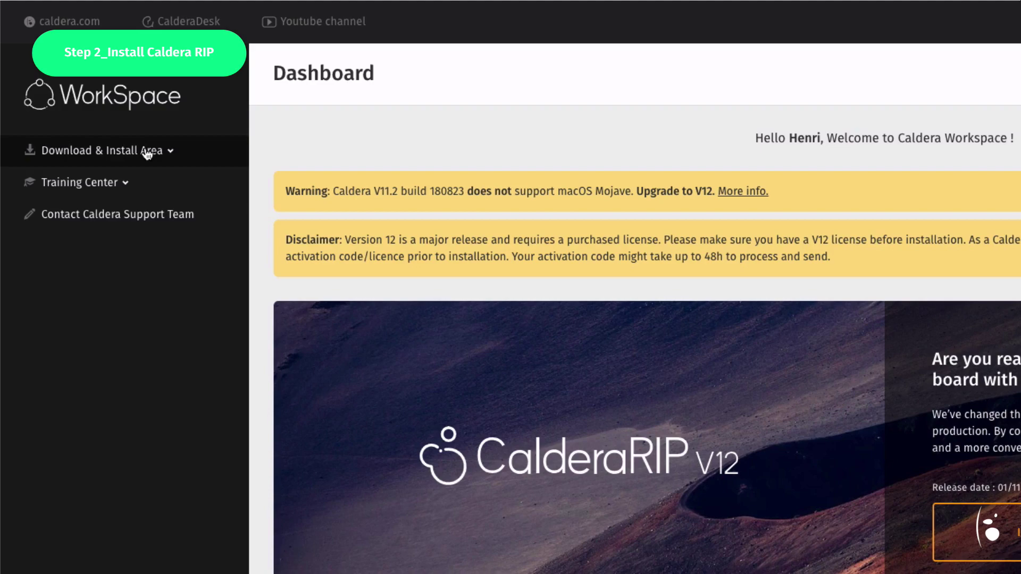
View the New V12 installation package, then find Update 190408 on the dashboard
{"action": "left_click", "coordinate": [146, 154]}
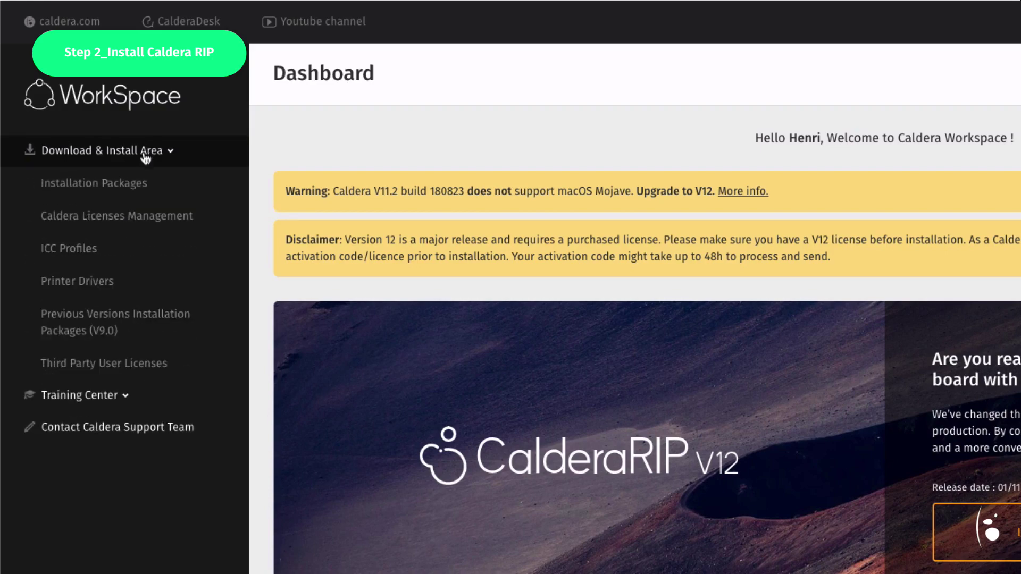
{"action": "left_click", "coordinate": [148, 191]}
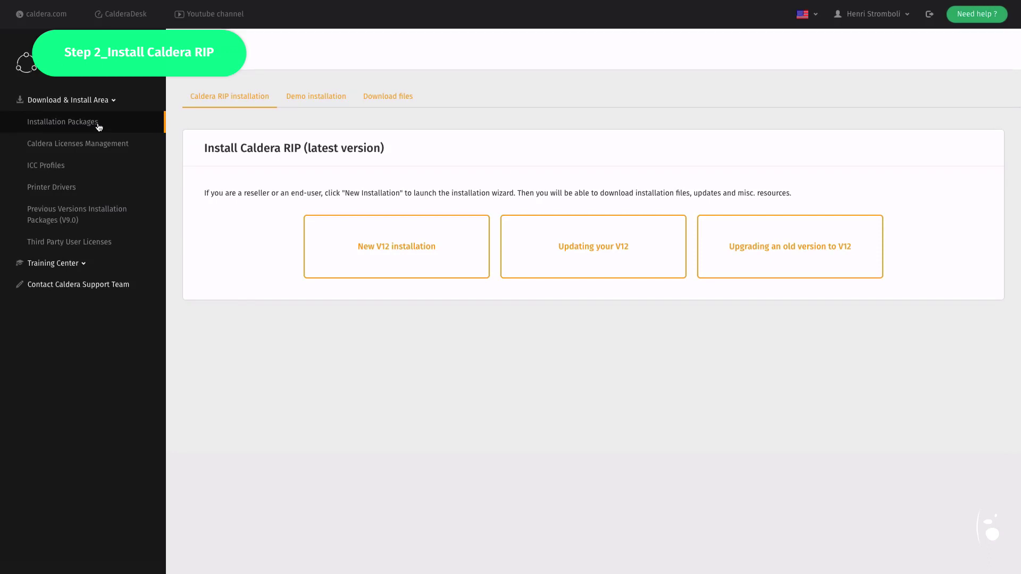
{"action": "left_click", "coordinate": [417, 267]}
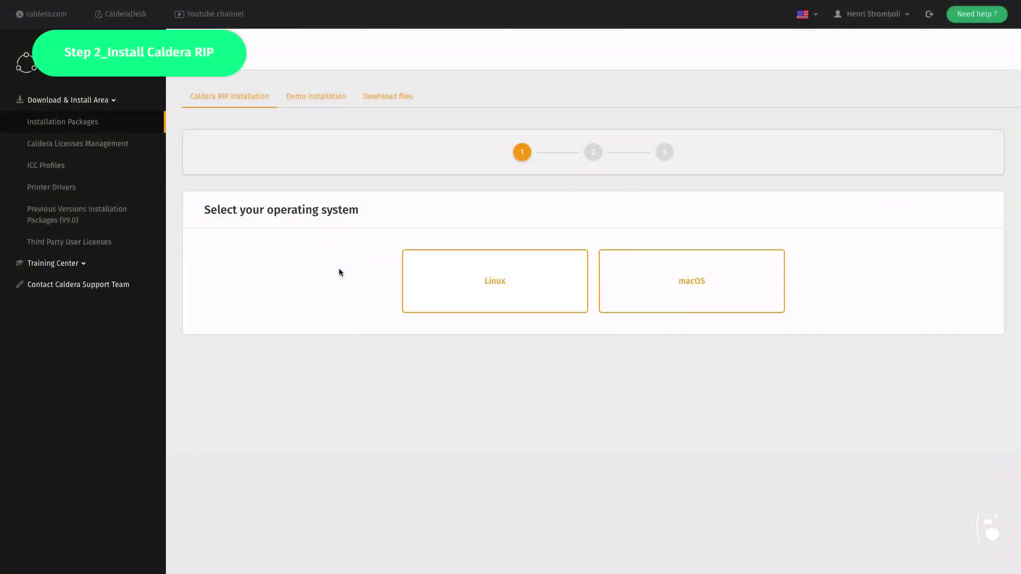
{"action": "left_click", "coordinate": [26, 63]}
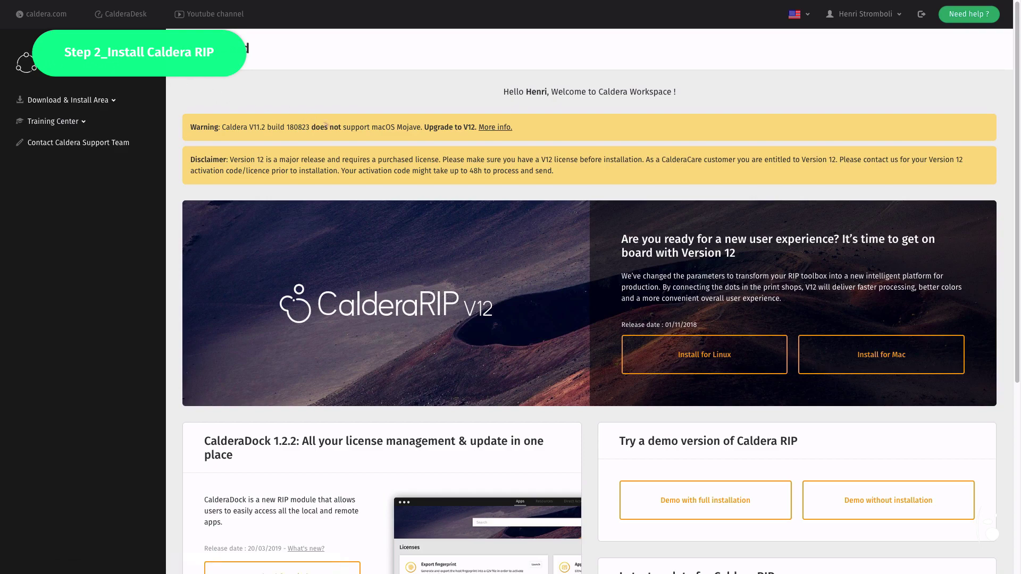
{"action": "scroll", "coordinate": [438, 208], "scroll_direction": "down", "scroll_amount": 3}
{"action": "scroll", "coordinate": [438, 207], "scroll_direction": "down", "scroll_amount": 3}
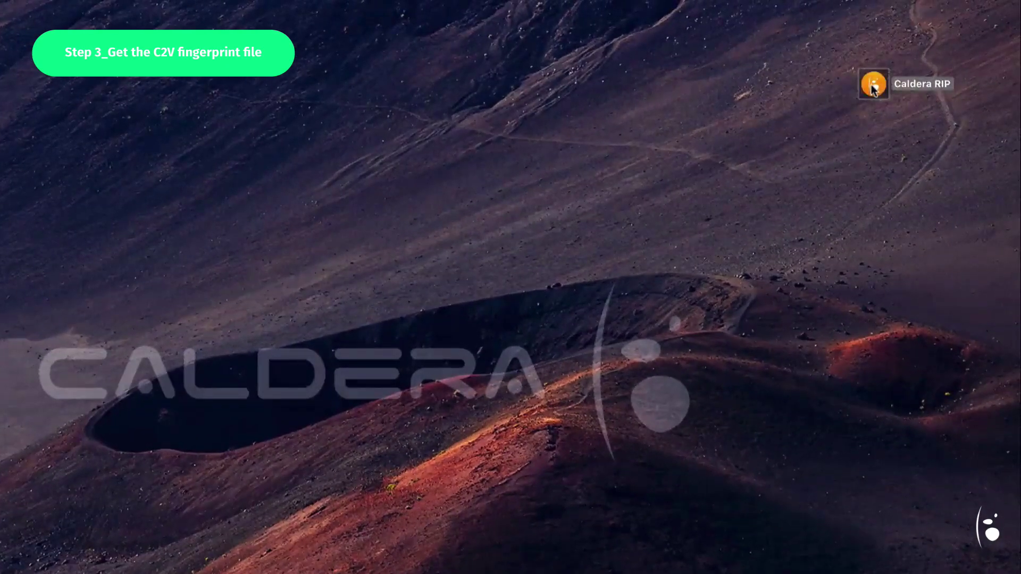
Launch Caldera RIP from the desktop shortcut to show the build 190219 splash screen
{"action": "double_click", "coordinate": [872, 85]}
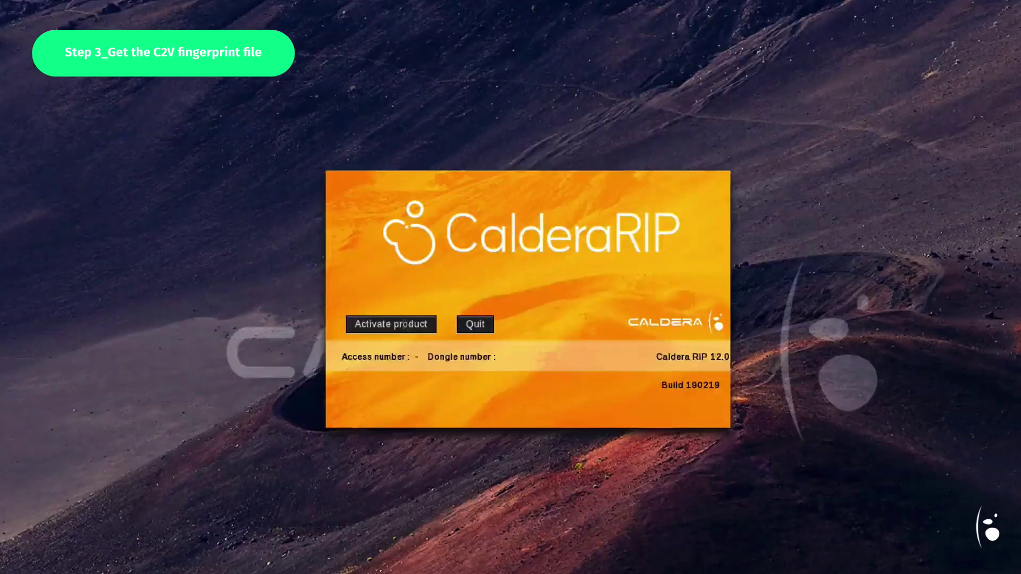
Save the workstation fingerprint as fingerprint.C2V on the Desktop from Activate new license
{"action": "left_click", "coordinate": [387, 325]}
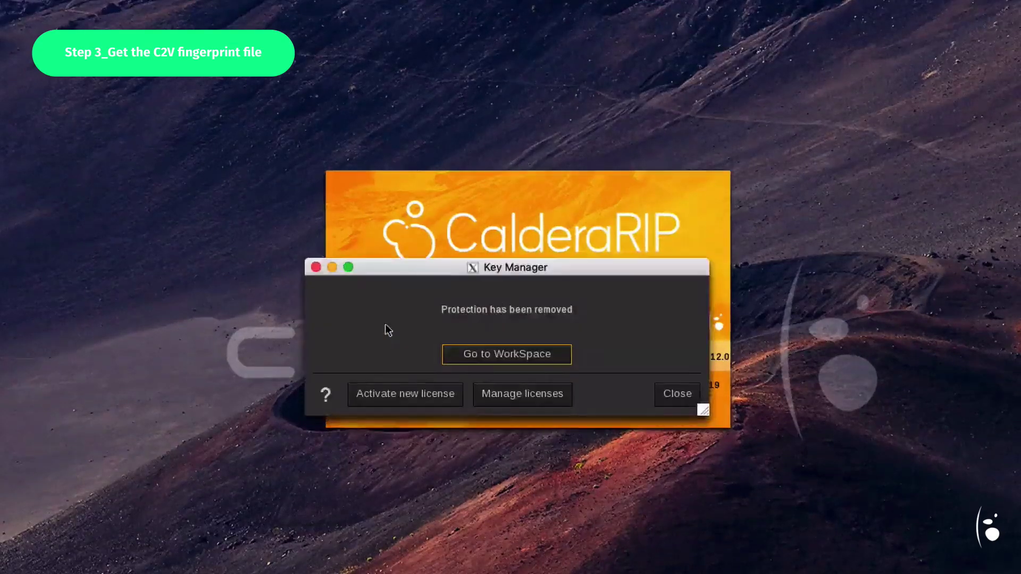
{"action": "left_click", "coordinate": [396, 399]}
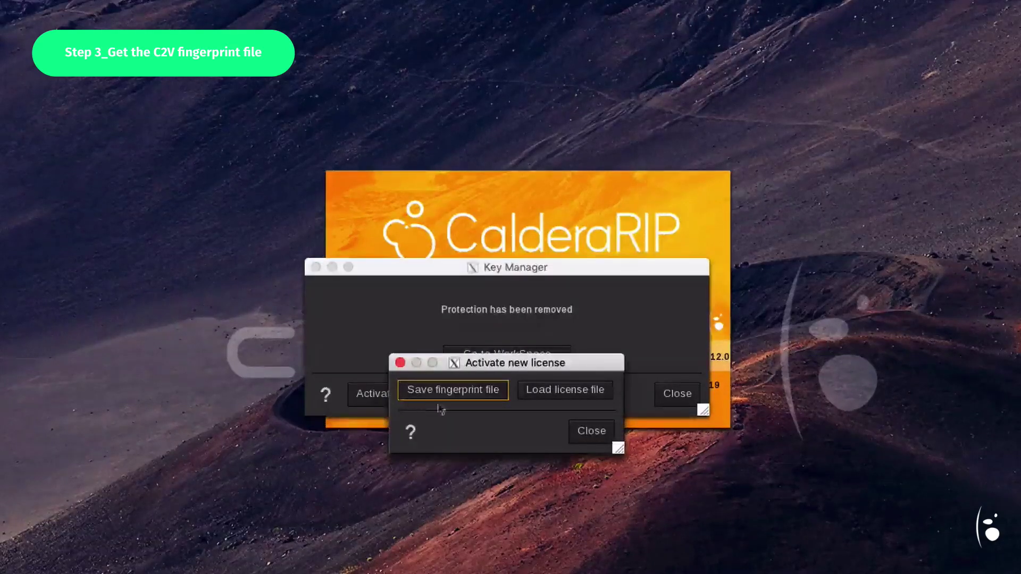
{"action": "left_click", "coordinate": [462, 396]}
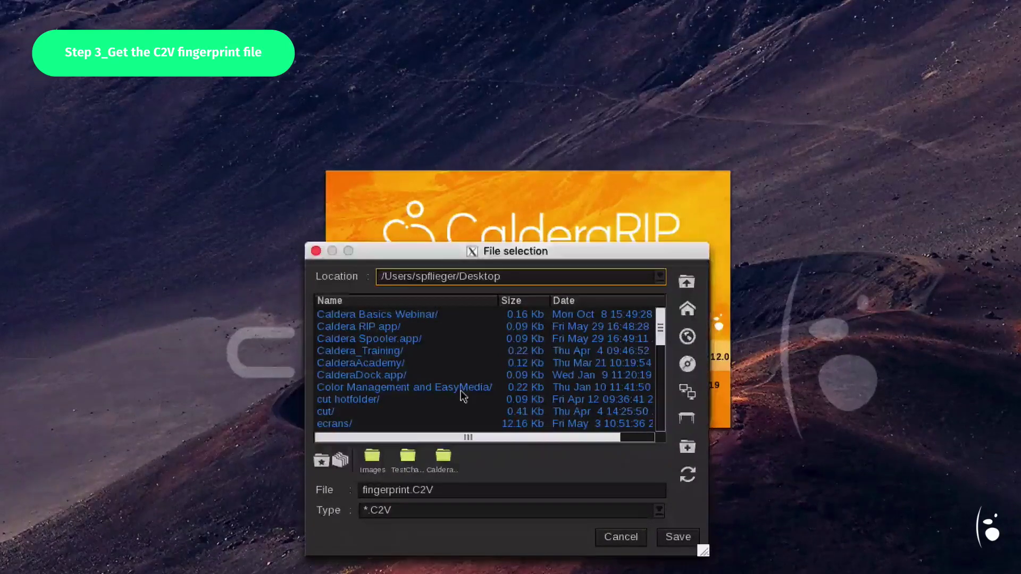
{"action": "left_click", "coordinate": [683, 539]}
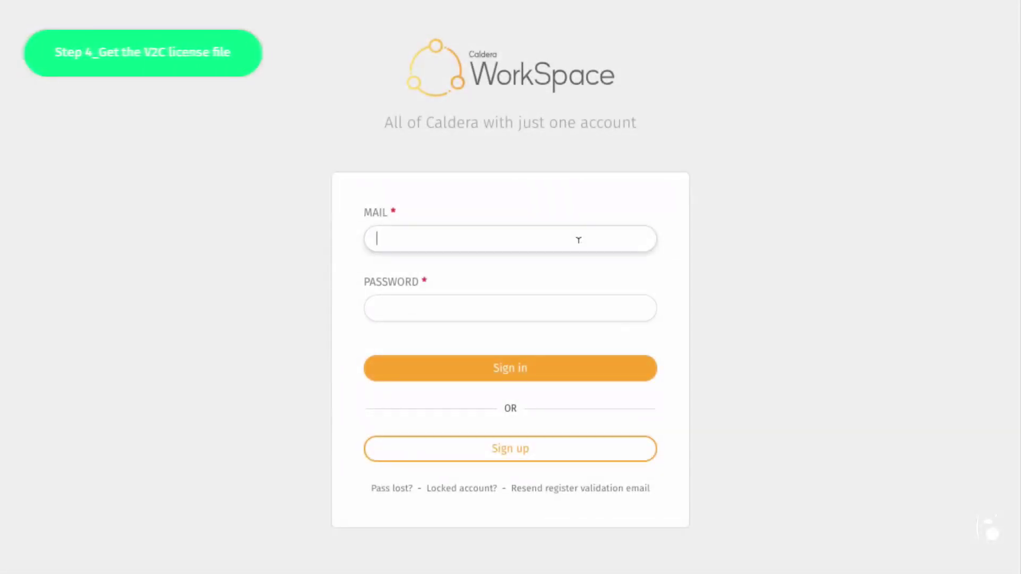
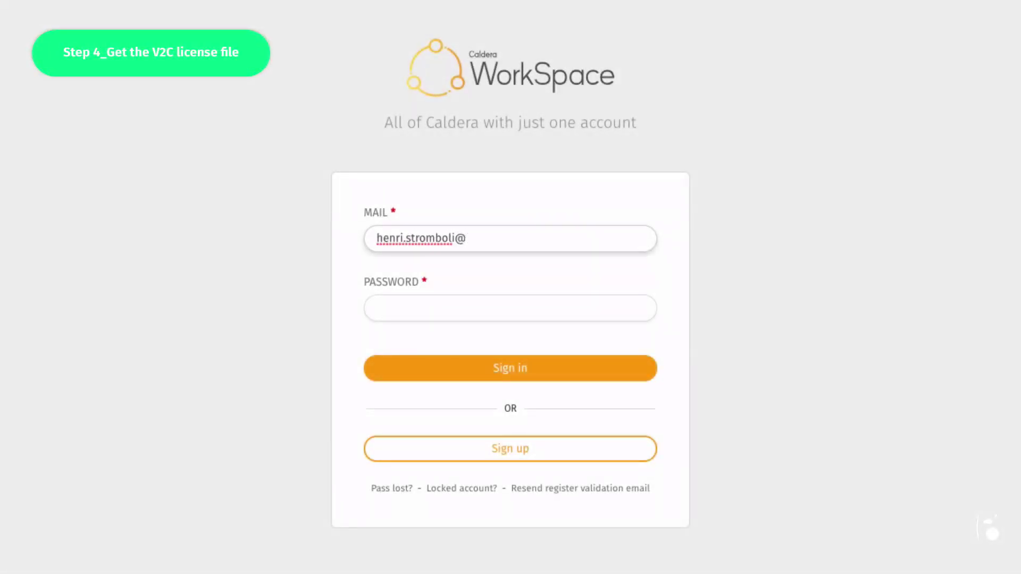
Sign in to WorkSpace with the account e-mail and password, and expand Download & Install Area
{"action": "left_click", "coordinate": [573, 301]}
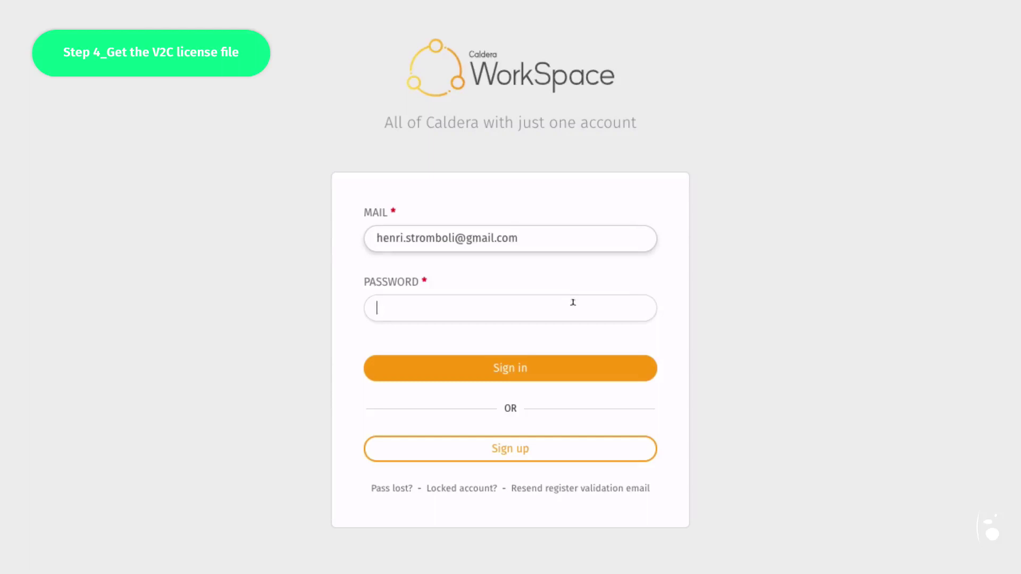
{"action": "type", "text": "••••••••"}
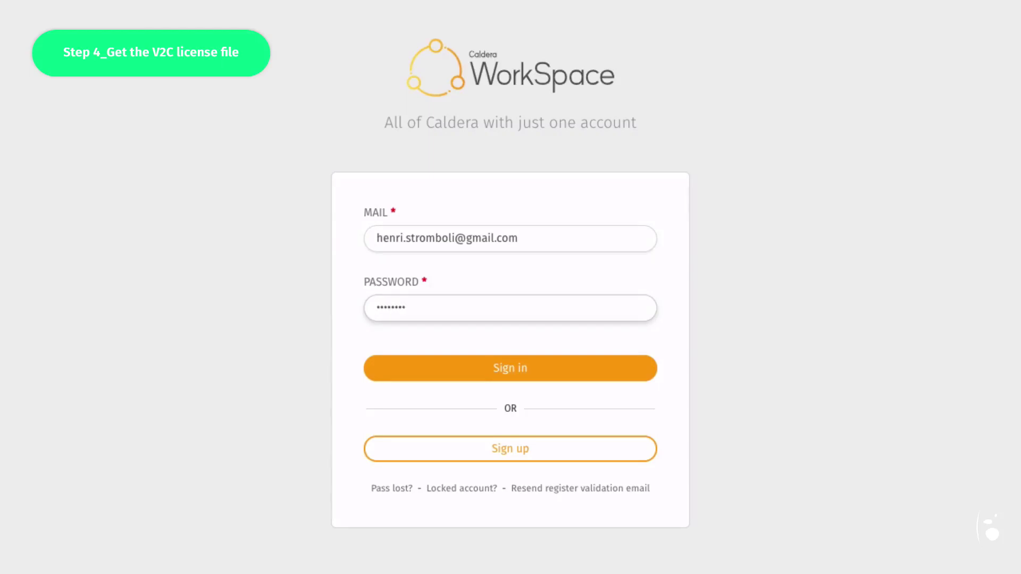
{"action": "left_click", "coordinate": [581, 374]}
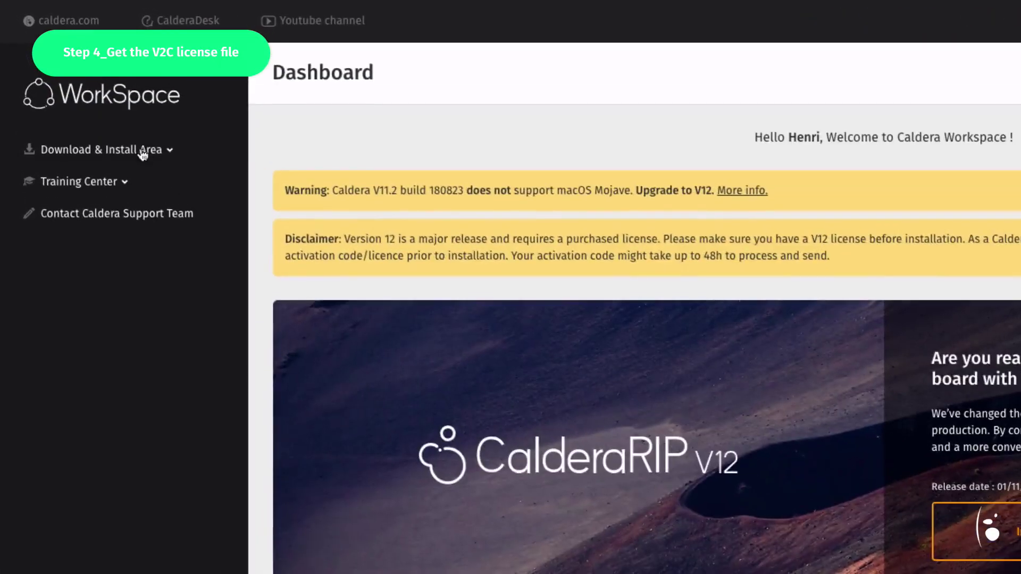
{"action": "left_click", "coordinate": [143, 151]}
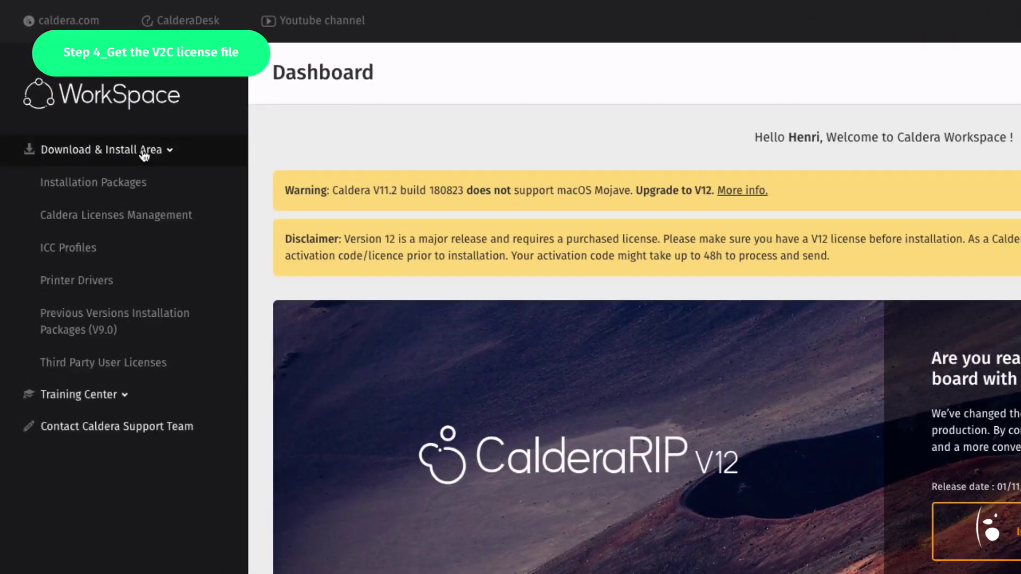
Go to Caldera Licenses Management to register a new license
{"action": "left_click", "coordinate": [138, 222]}
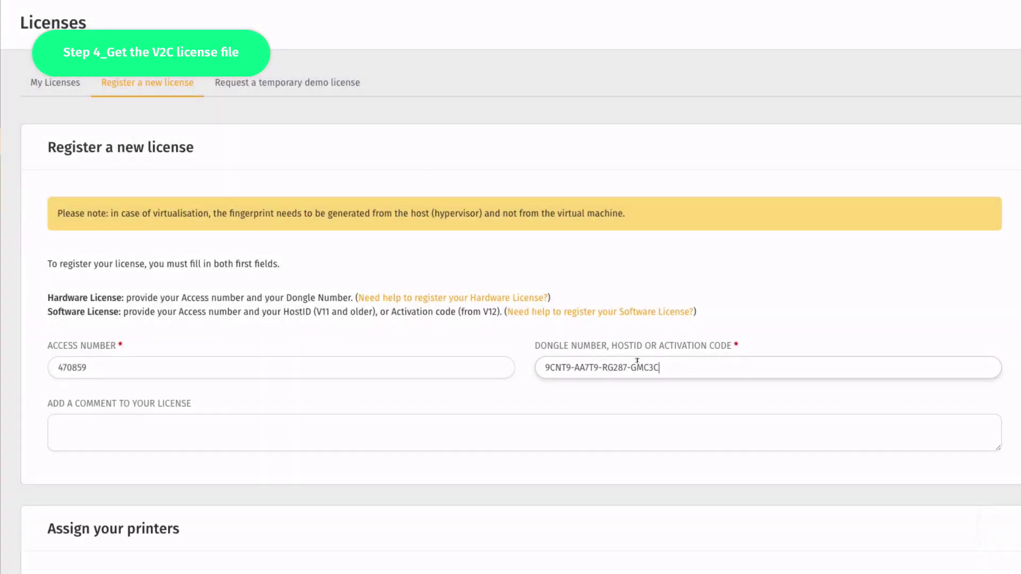
{"action": "scroll", "coordinate": [635, 367], "scroll_direction": "down", "scroll_amount": 6}
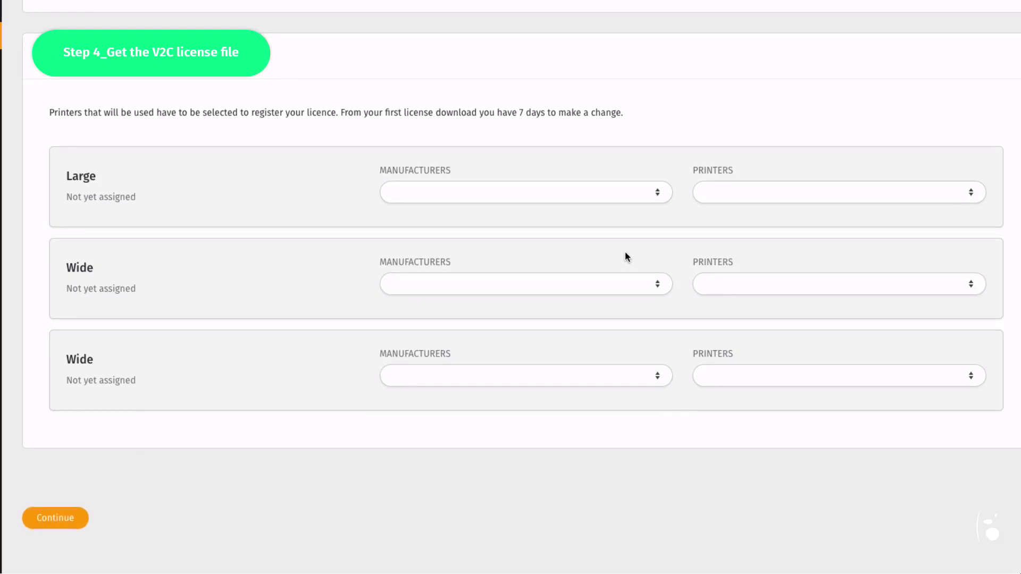
Upload fingerprint.C2V from the Desktop and continue to register the license
{"action": "left_click", "coordinate": [71, 519]}
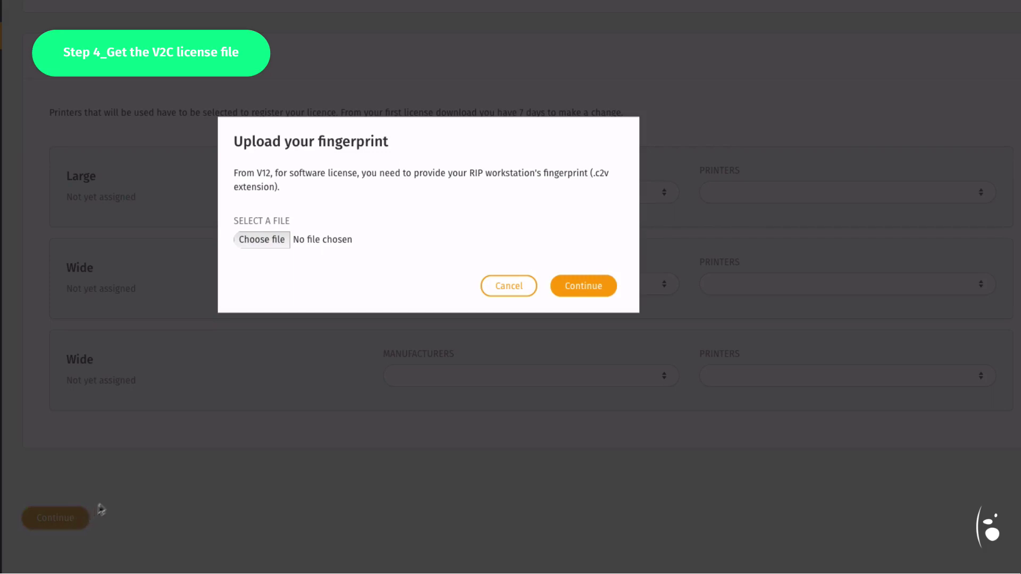
{"action": "left_click", "coordinate": [273, 238]}
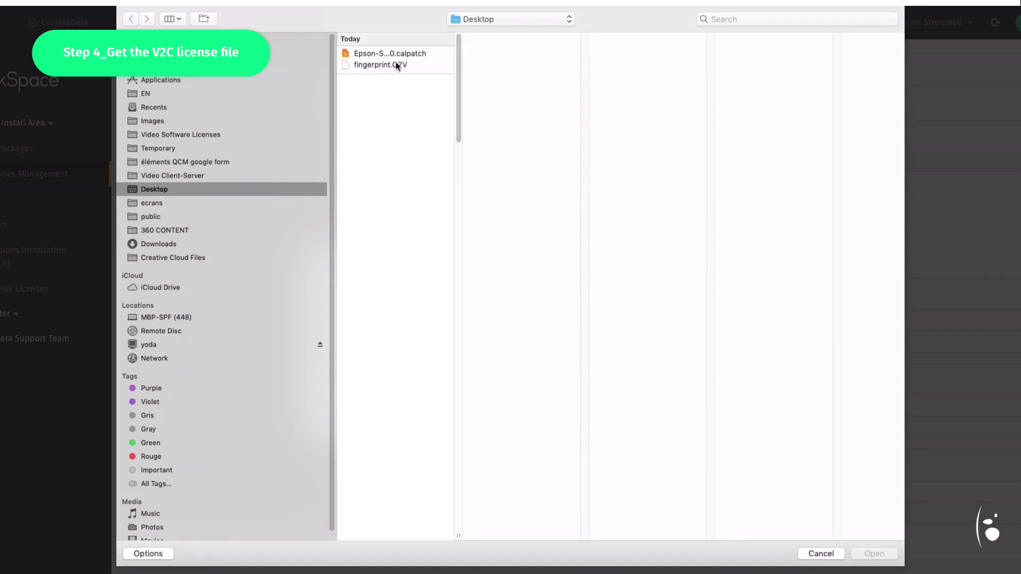
{"action": "left_click", "coordinate": [396, 66]}
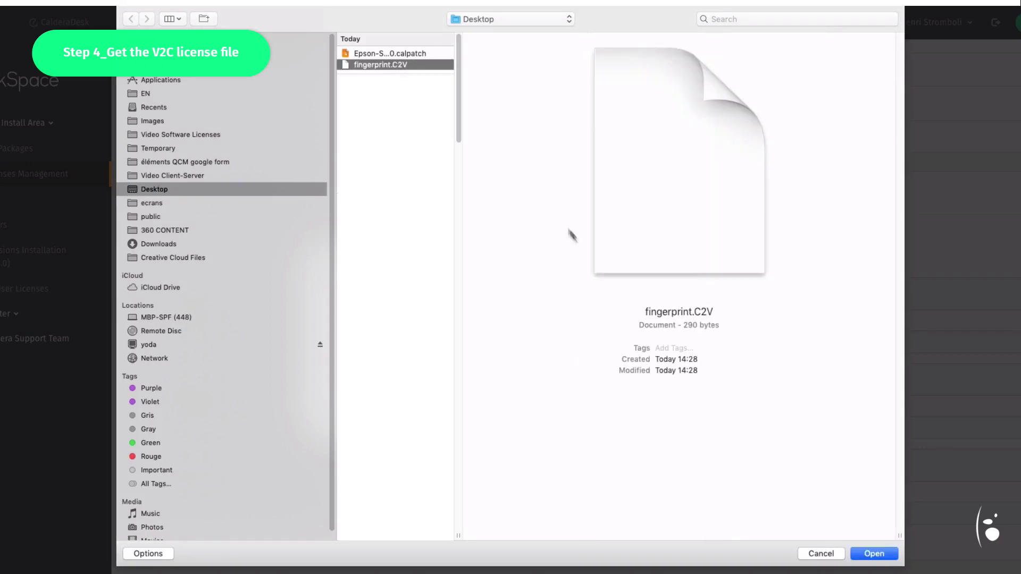
{"action": "left_click", "coordinate": [876, 554]}
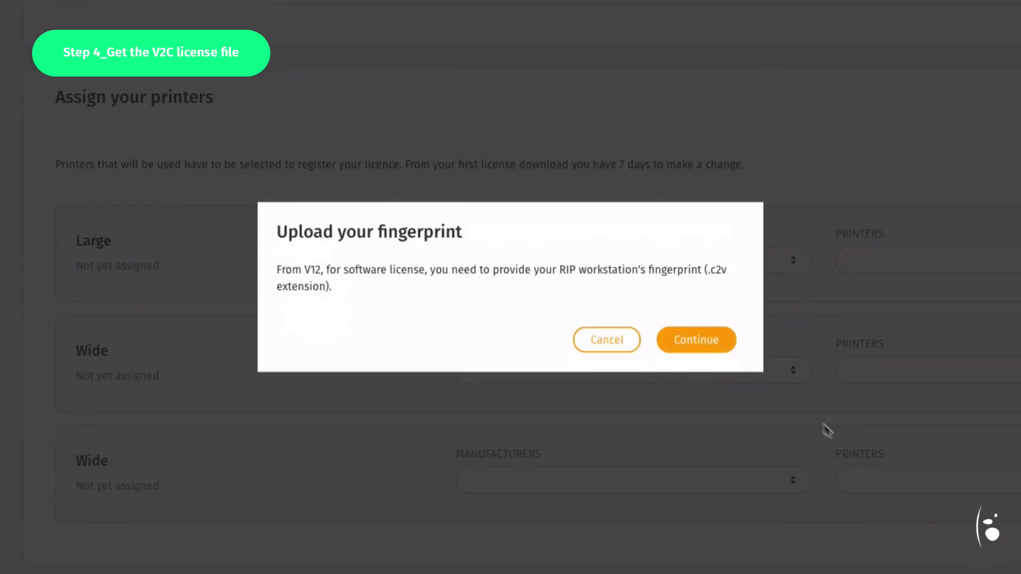
{"action": "left_click", "coordinate": [721, 343]}
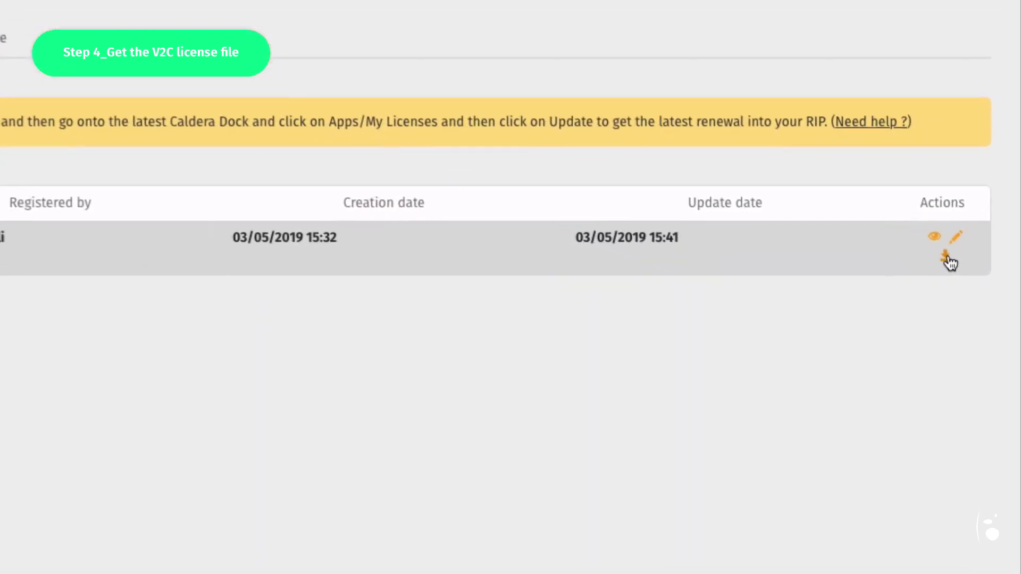
Download the registered license's V2C activation file from the Actions column
{"action": "left_click", "coordinate": [968, 299]}
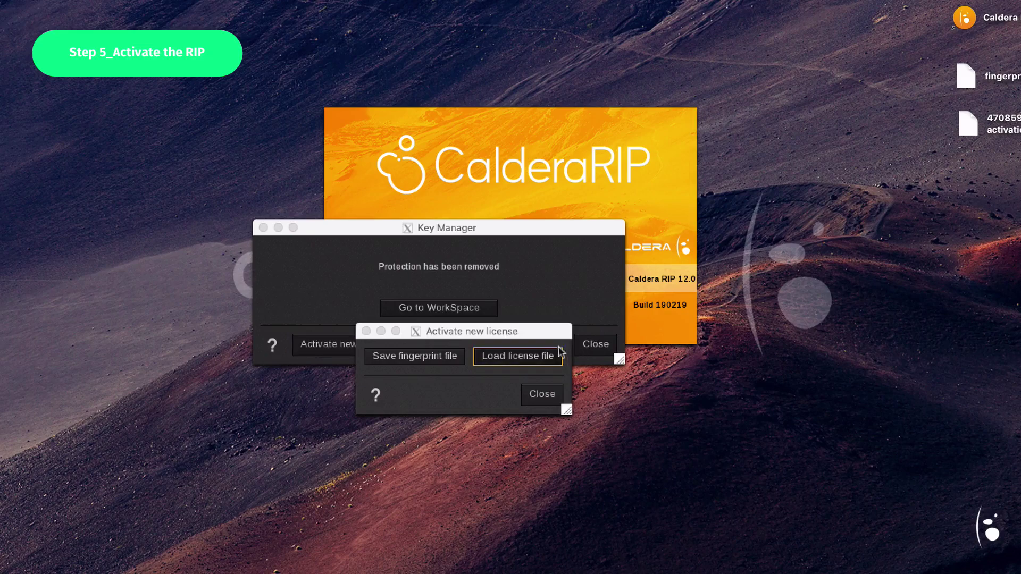
Load the downloaded .V2C license file into Caldera RIP and close the activation dialogs
{"action": "left_click", "coordinate": [539, 353]}
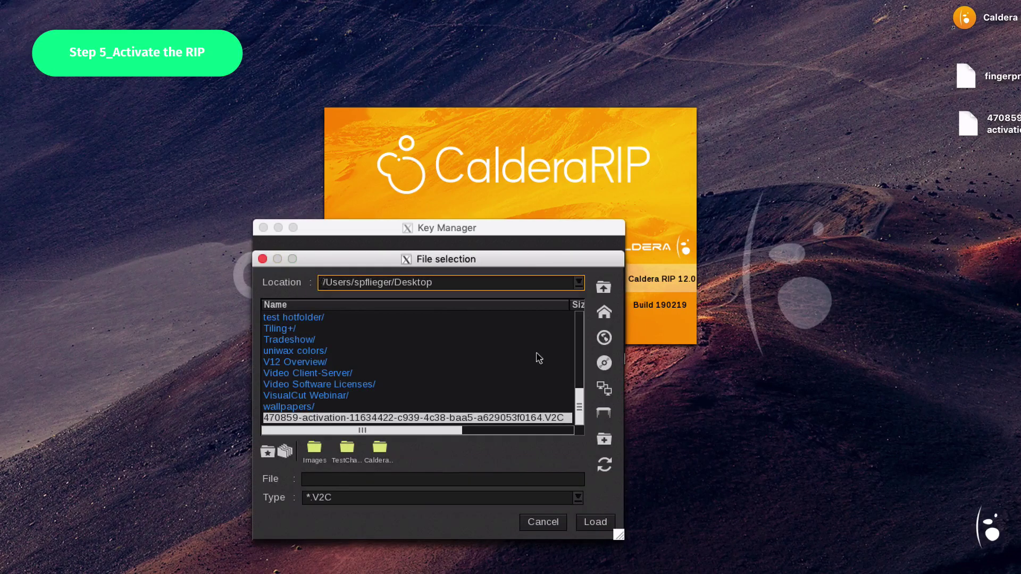
{"action": "left_click", "coordinate": [497, 419]}
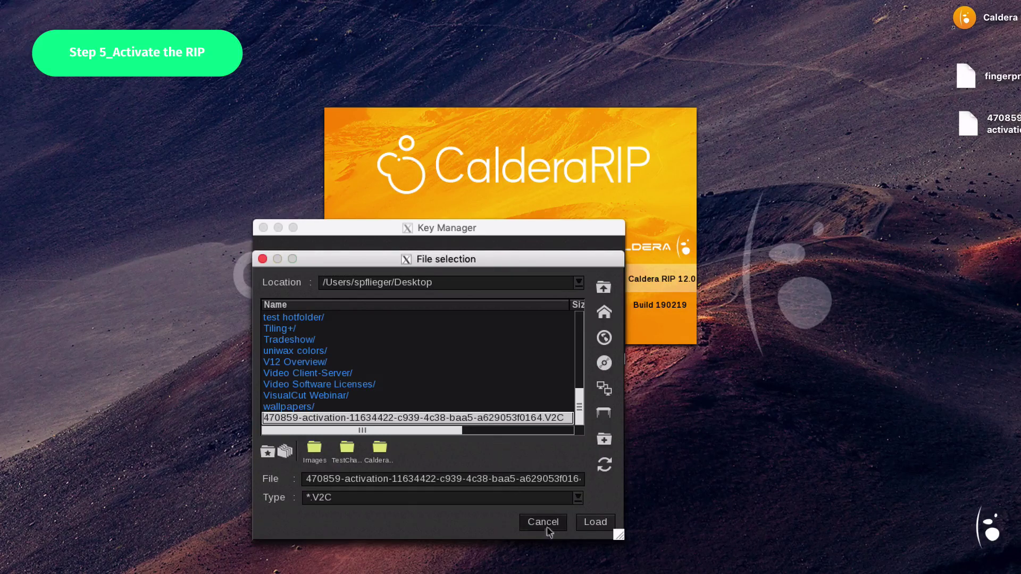
{"action": "left_click", "coordinate": [593, 524]}
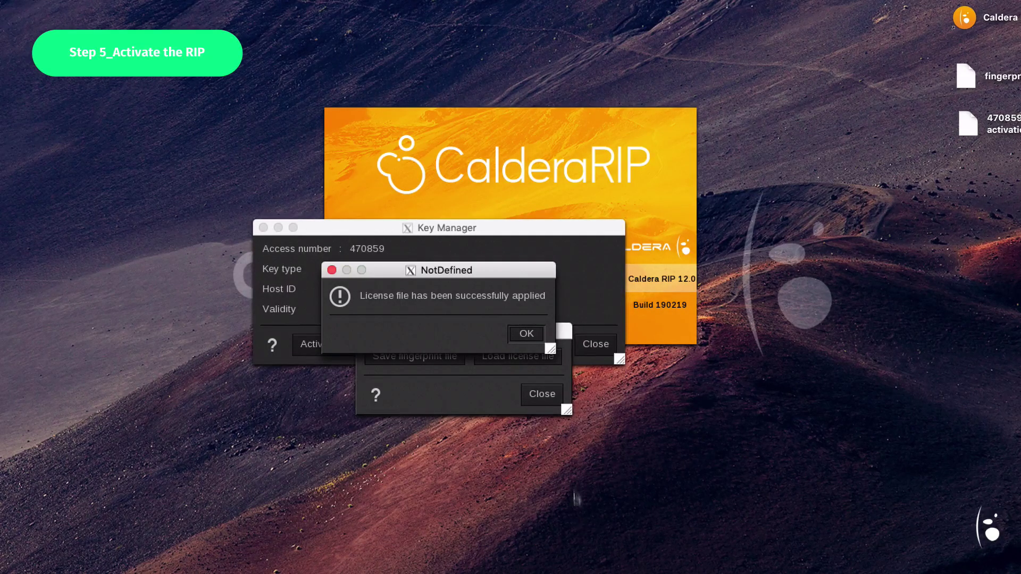
{"action": "left_click", "coordinate": [540, 336]}
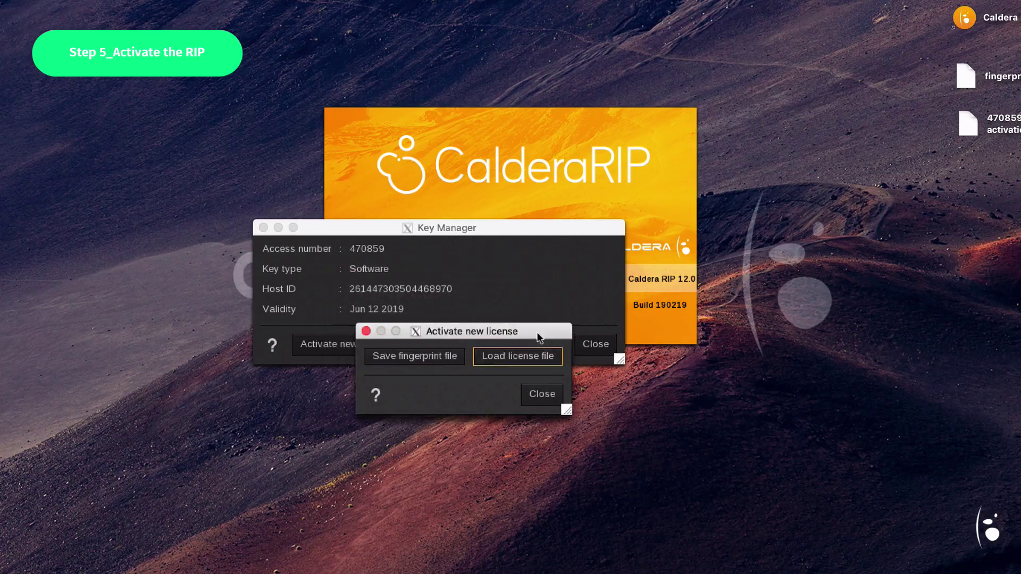
{"action": "left_click", "coordinate": [543, 394]}
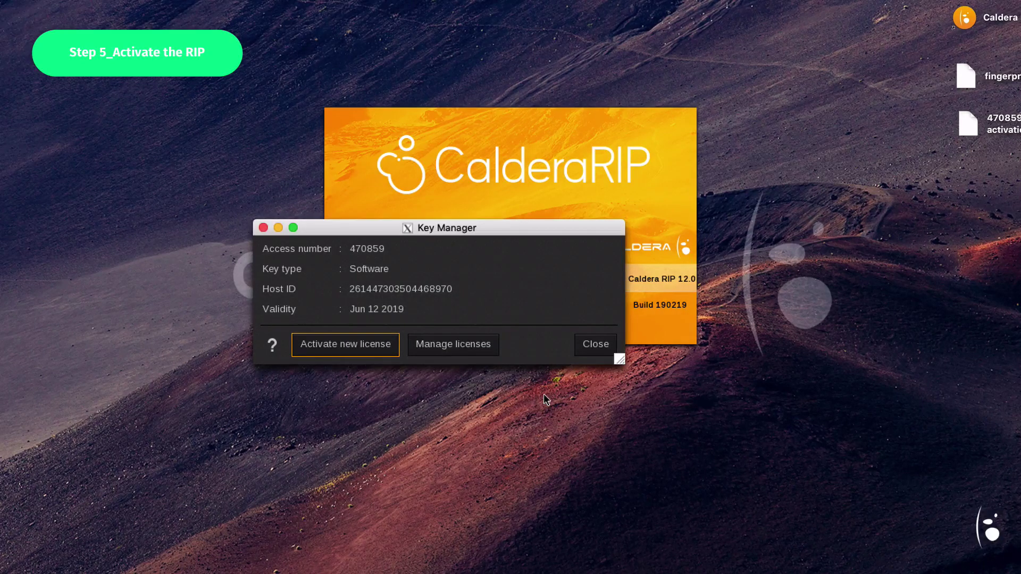
{"action": "left_click", "coordinate": [596, 345]}
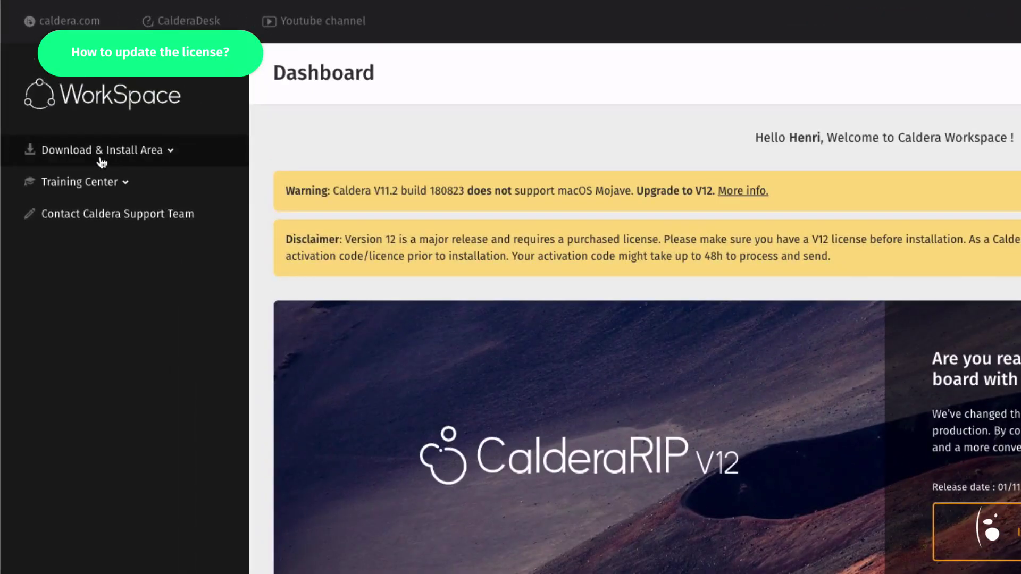
Go to Download & Install Area > Installation Packages > Download files > Tools to show the CalderaDock v1.2.2 installers
{"action": "left_click", "coordinate": [101, 152]}
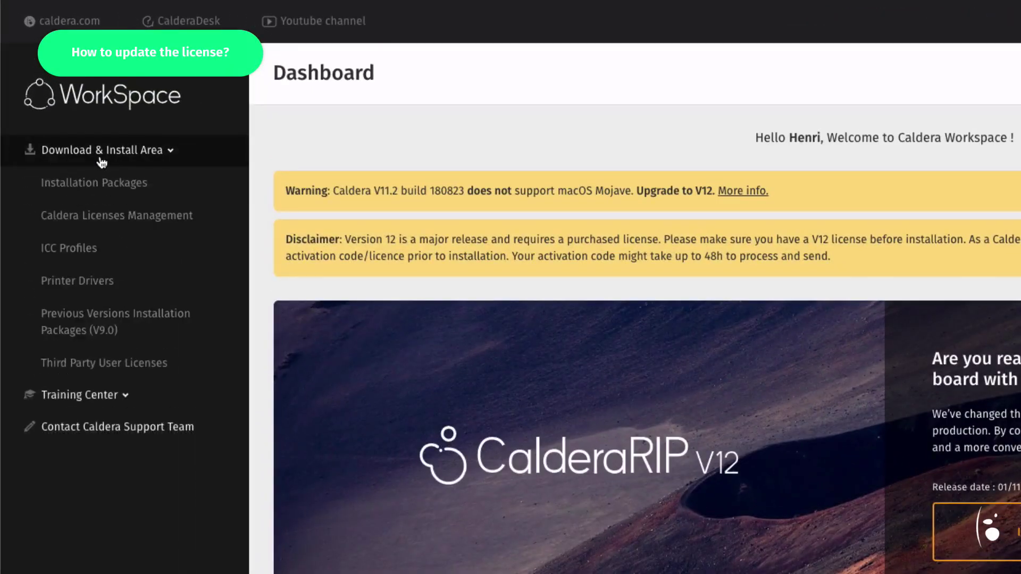
{"action": "left_click", "coordinate": [137, 193]}
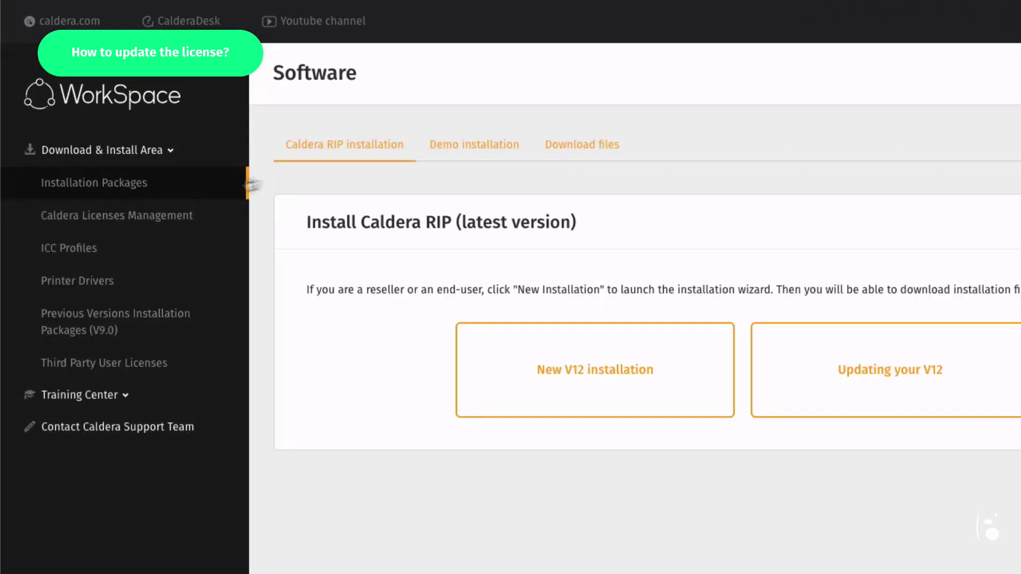
{"action": "left_click", "coordinate": [591, 154]}
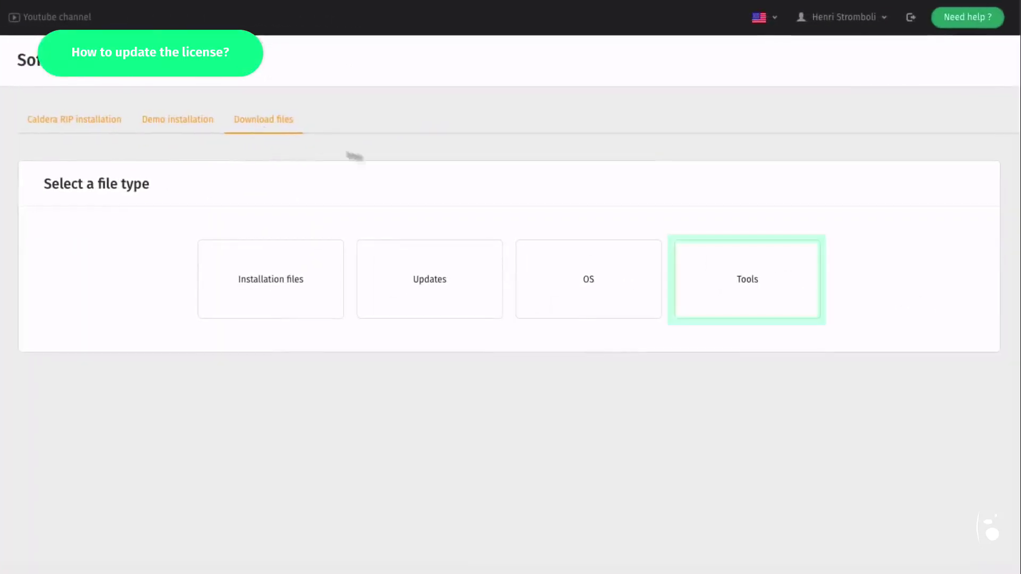
{"action": "left_click", "coordinate": [734, 297]}
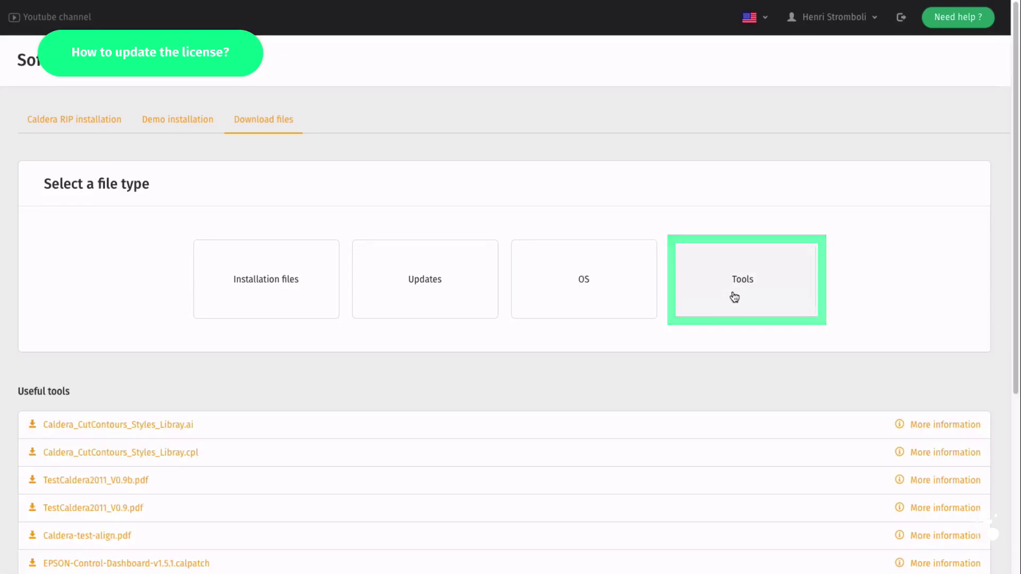
{"action": "scroll", "coordinate": [744, 404], "scroll_direction": "down", "scroll_amount": 10}
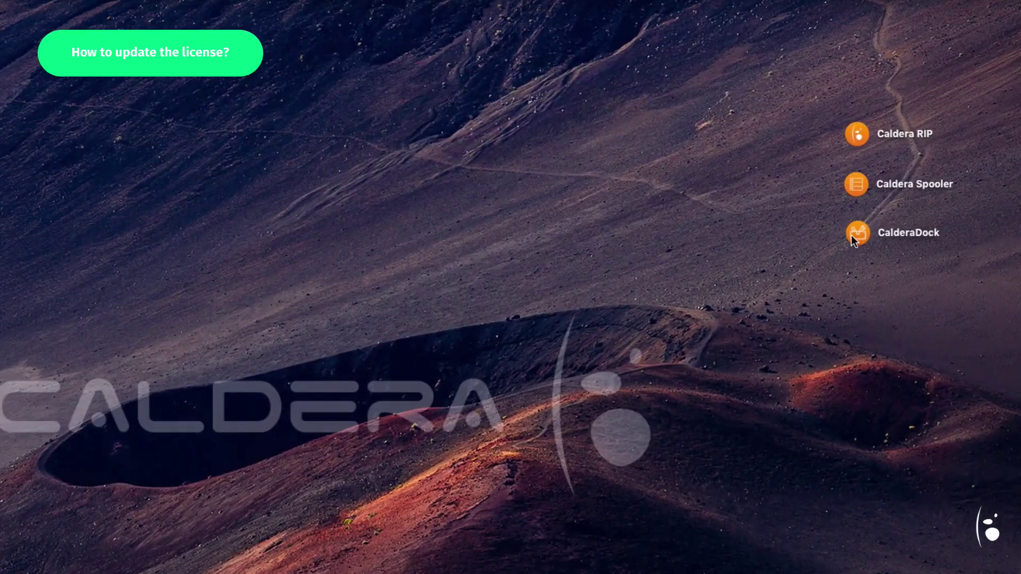
Launch CalderaDock and update the installed Caldera license from My licenses
{"action": "double_click", "coordinate": [851, 235]}
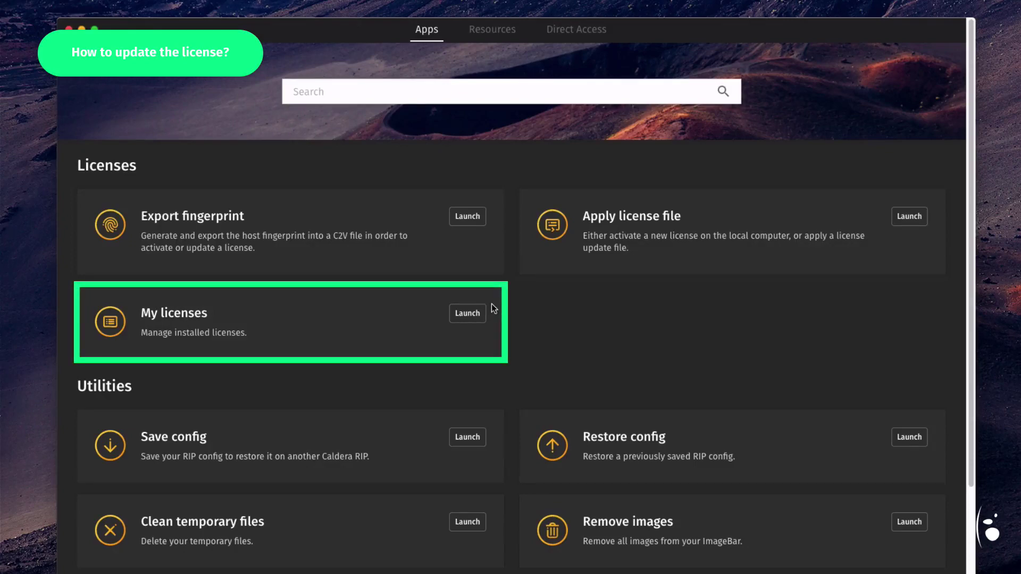
{"action": "left_click", "coordinate": [469, 315]}
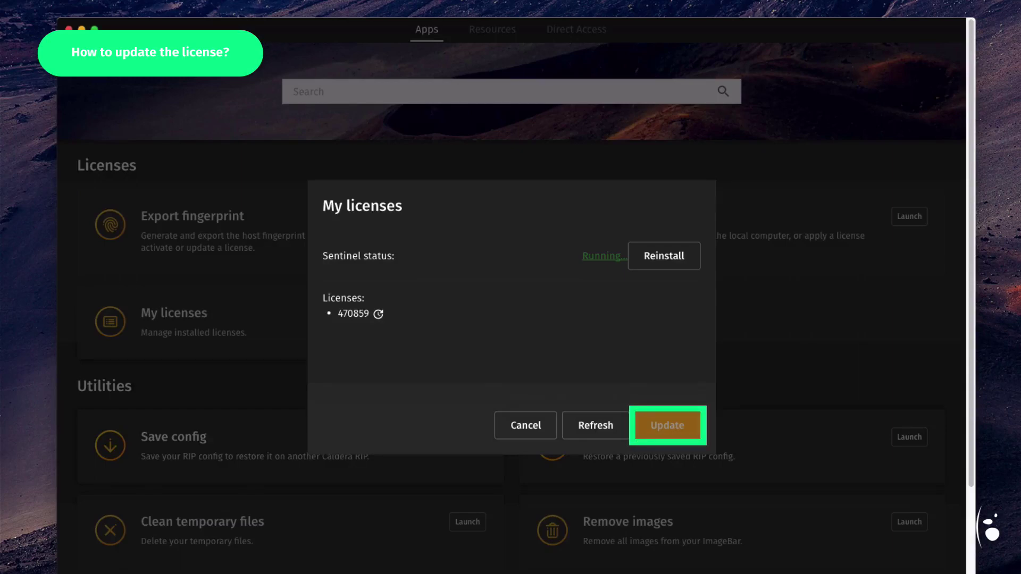
{"action": "left_click", "coordinate": [665, 423]}
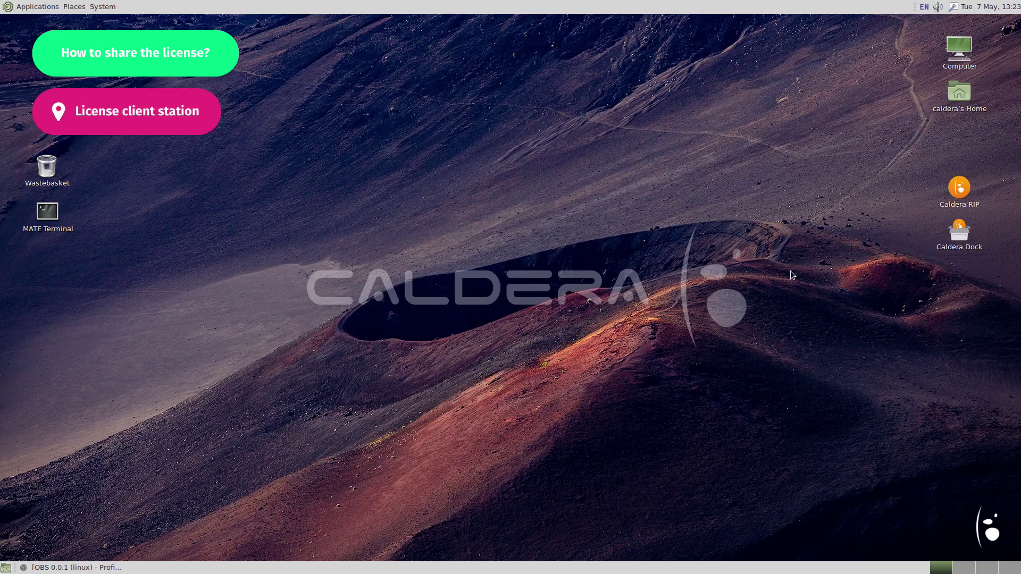
Start Caldera RIP on the client station and reach Key Manager's Manage licenses via Activate product
{"action": "double_click", "coordinate": [957, 193]}
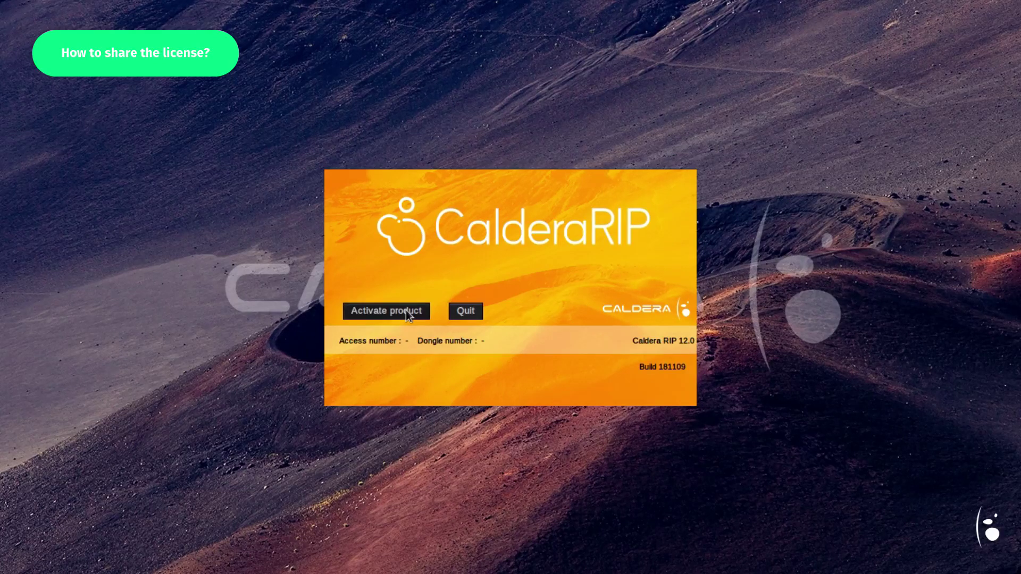
{"action": "left_click", "coordinate": [406, 311]}
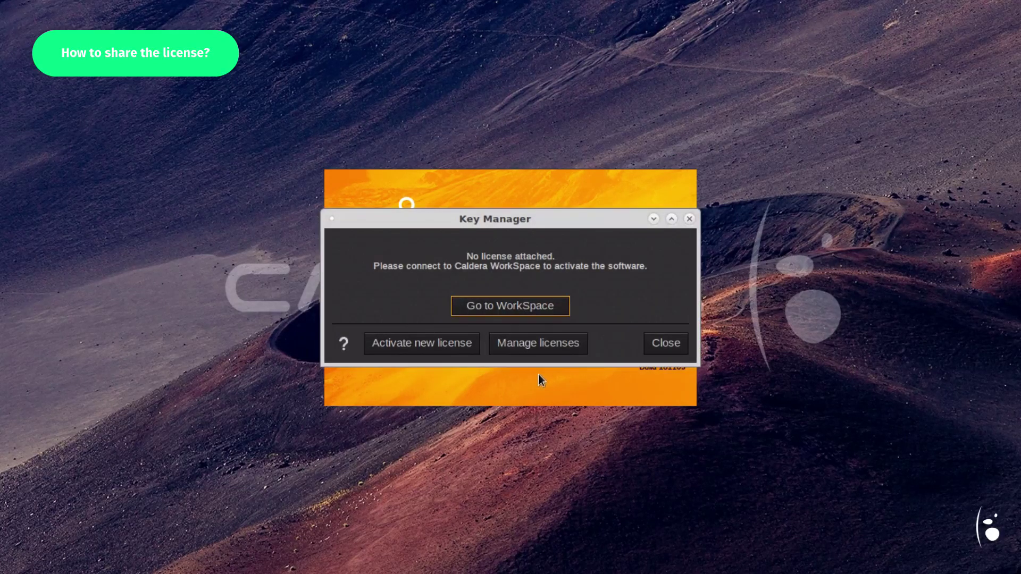
{"action": "left_click", "coordinate": [544, 344]}
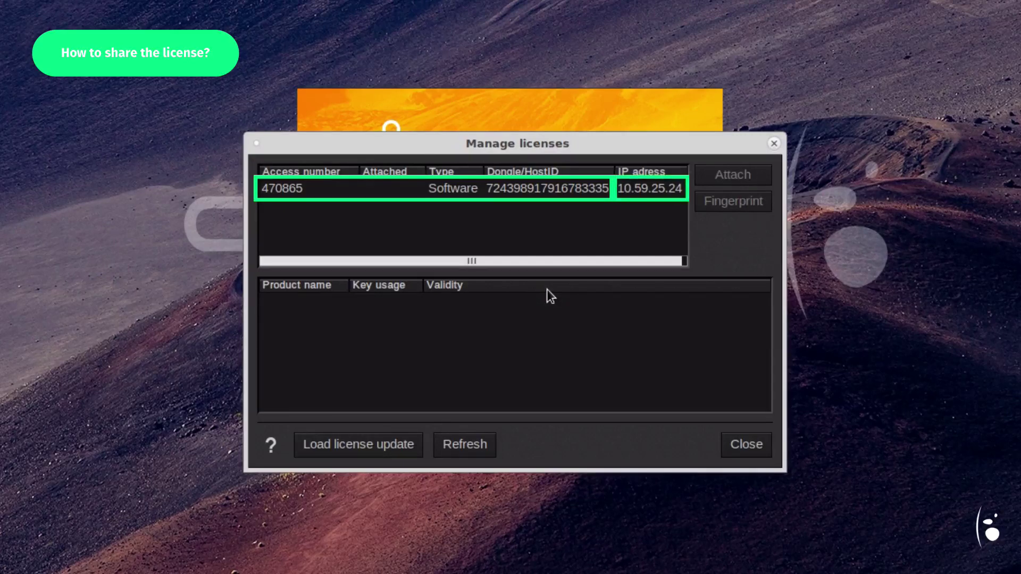
Attach the shared Software license to this station, then close Manage licenses and Key Manager
{"action": "left_click", "coordinate": [492, 188]}
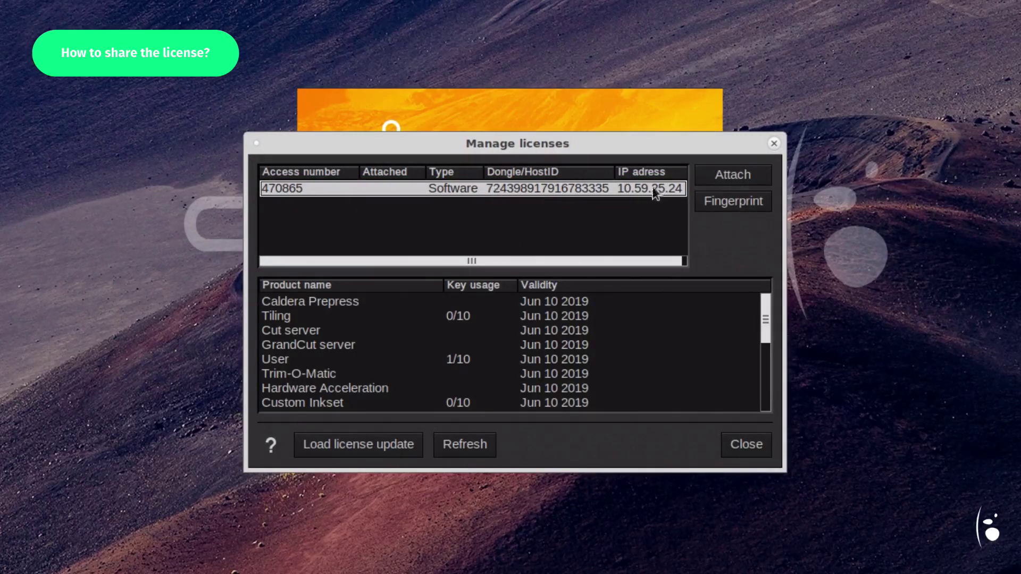
{"action": "left_click", "coordinate": [726, 176]}
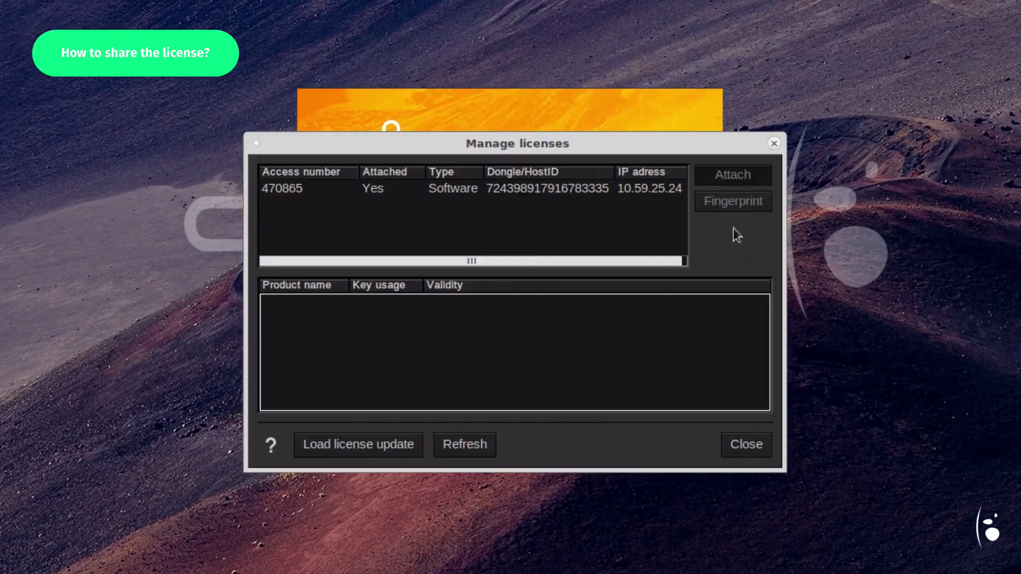
{"action": "left_click", "coordinate": [757, 451]}
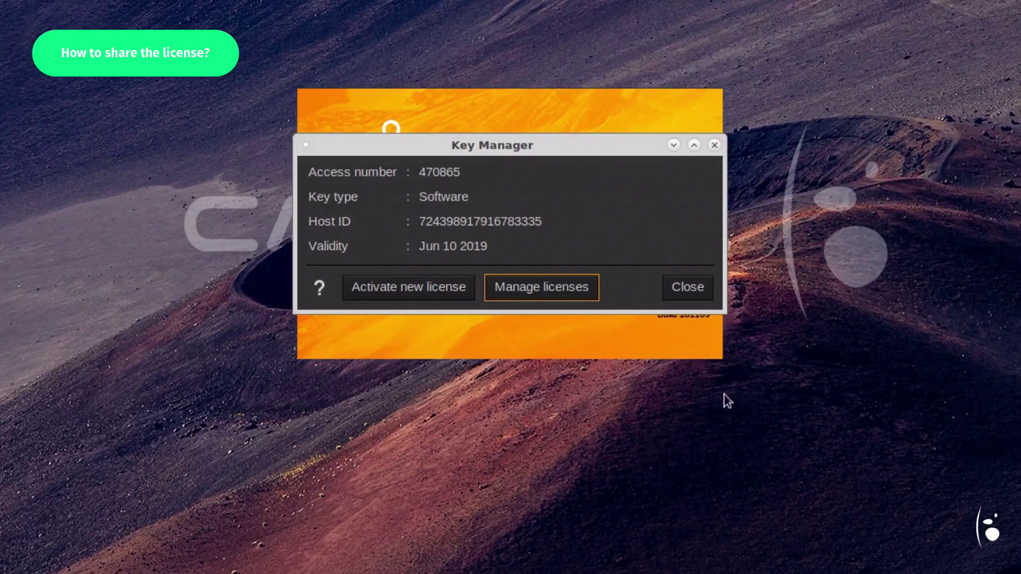
{"action": "left_click", "coordinate": [691, 290]}
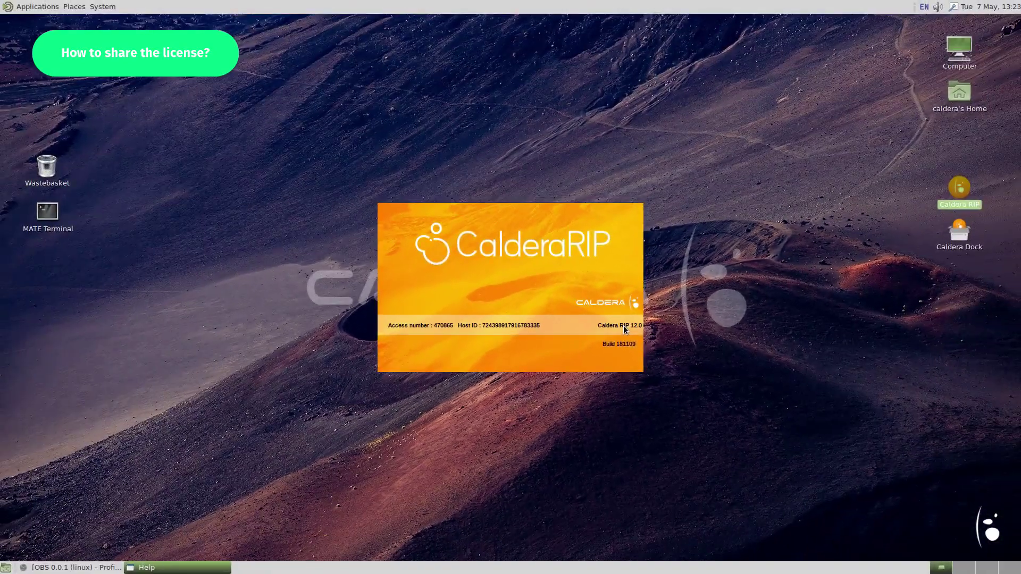